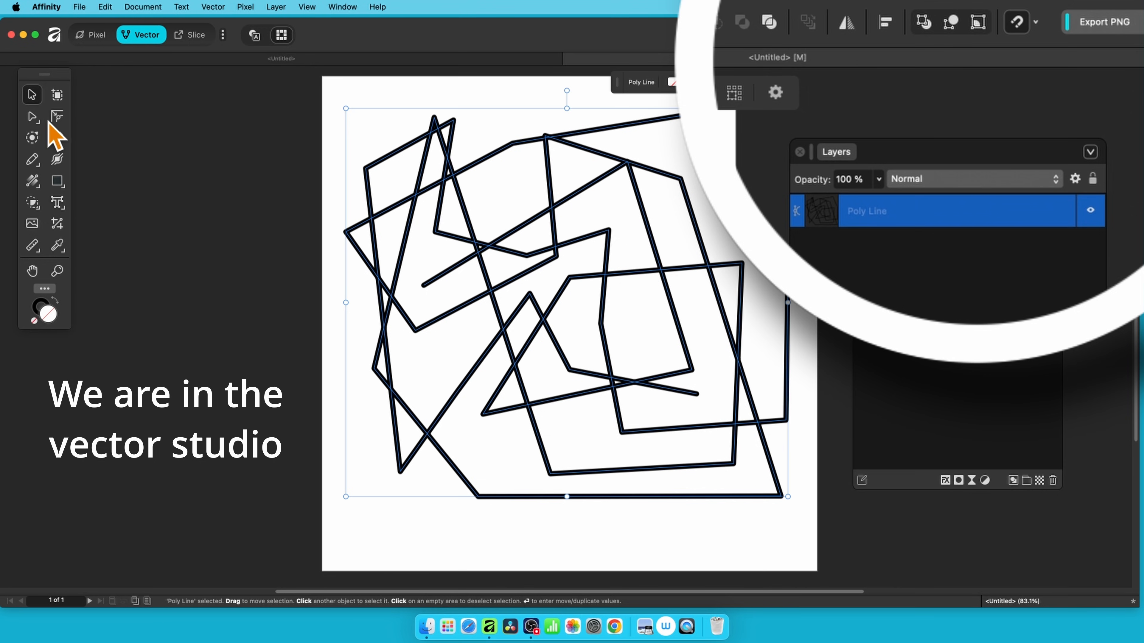
Select all nodes of the poly line with the Corner tool and round their corners to a 50 px radius.
{"action": "left_click", "coordinate": [57, 117]}
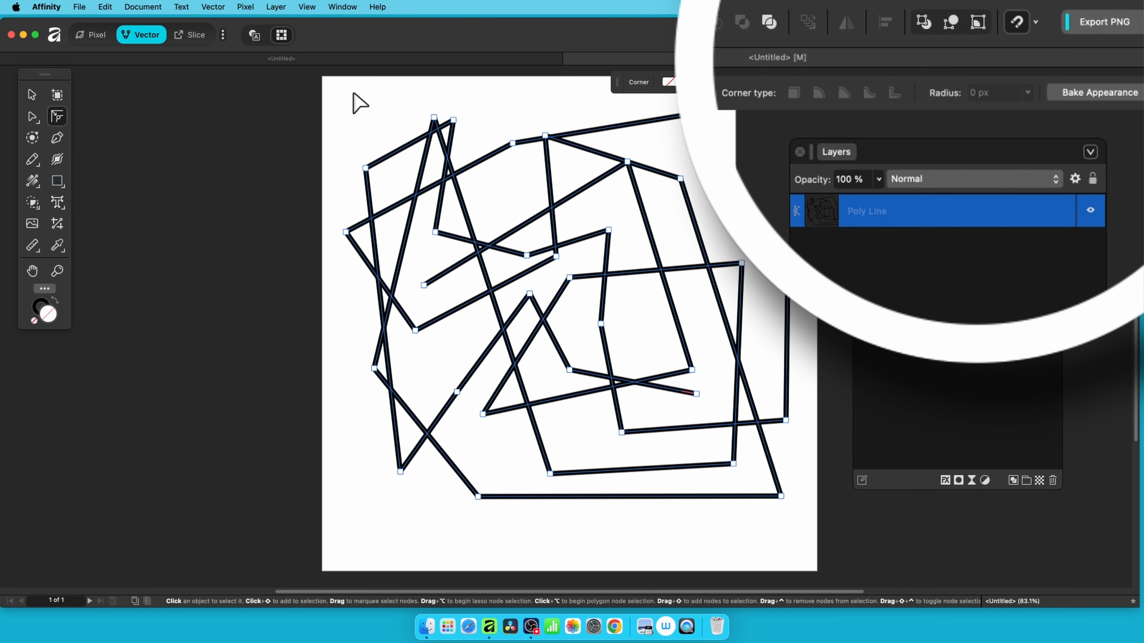
{"action": "left_click_drag", "start_coordinate": [328, 83], "coordinate": [830, 543]}
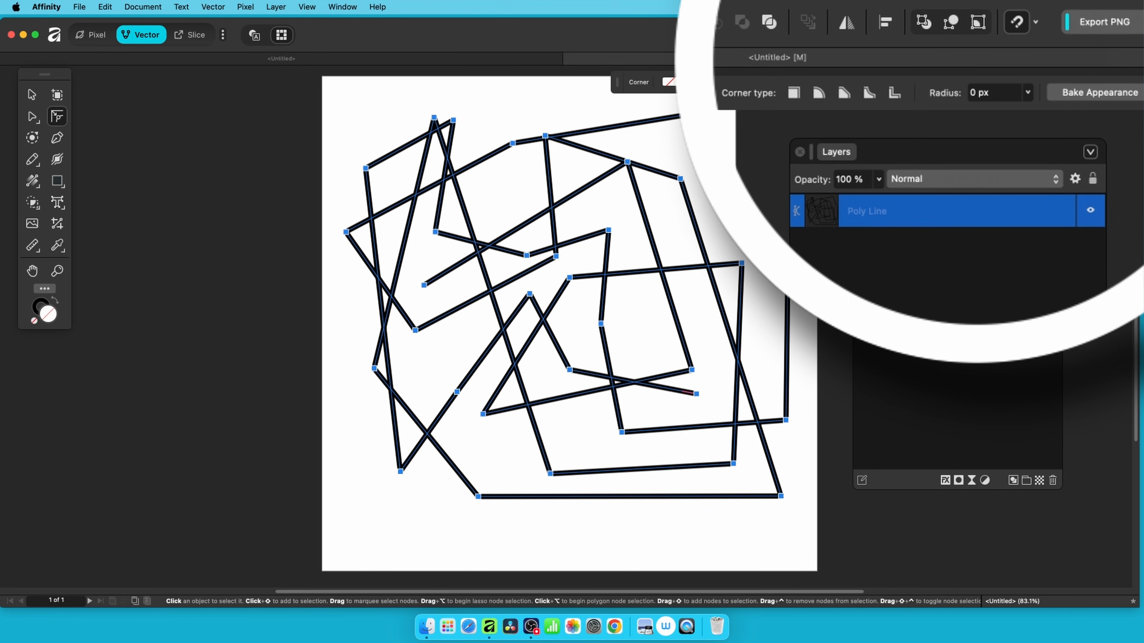
{"action": "left_click", "coordinate": [1029, 94]}
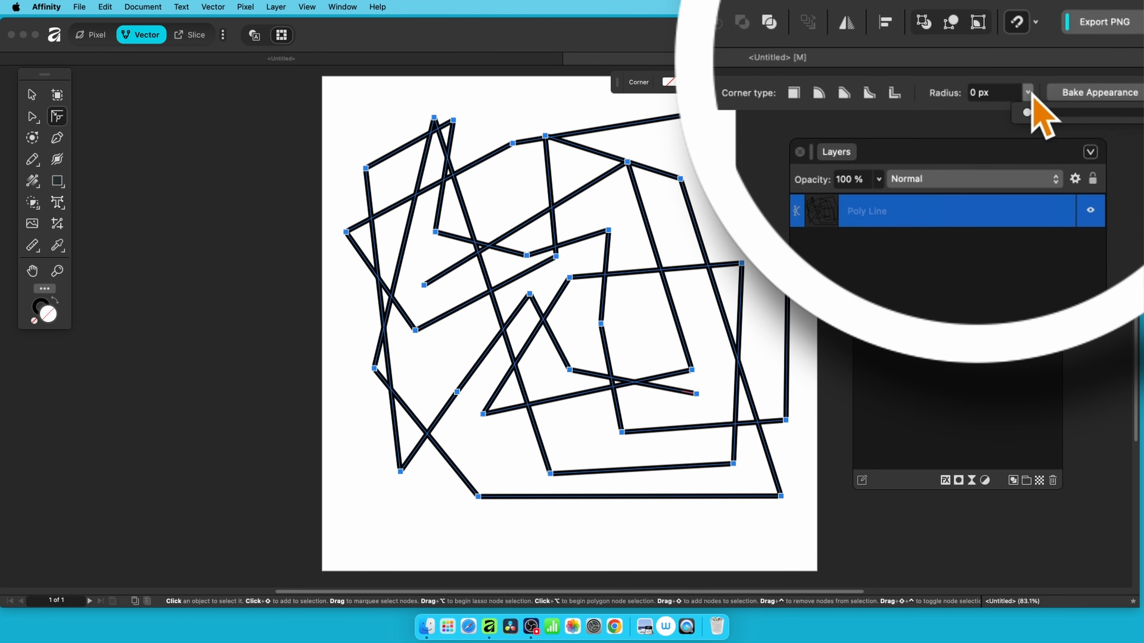
{"action": "left_click_drag", "start_coordinate": [1027, 112], "coordinate": [1107, 113]}
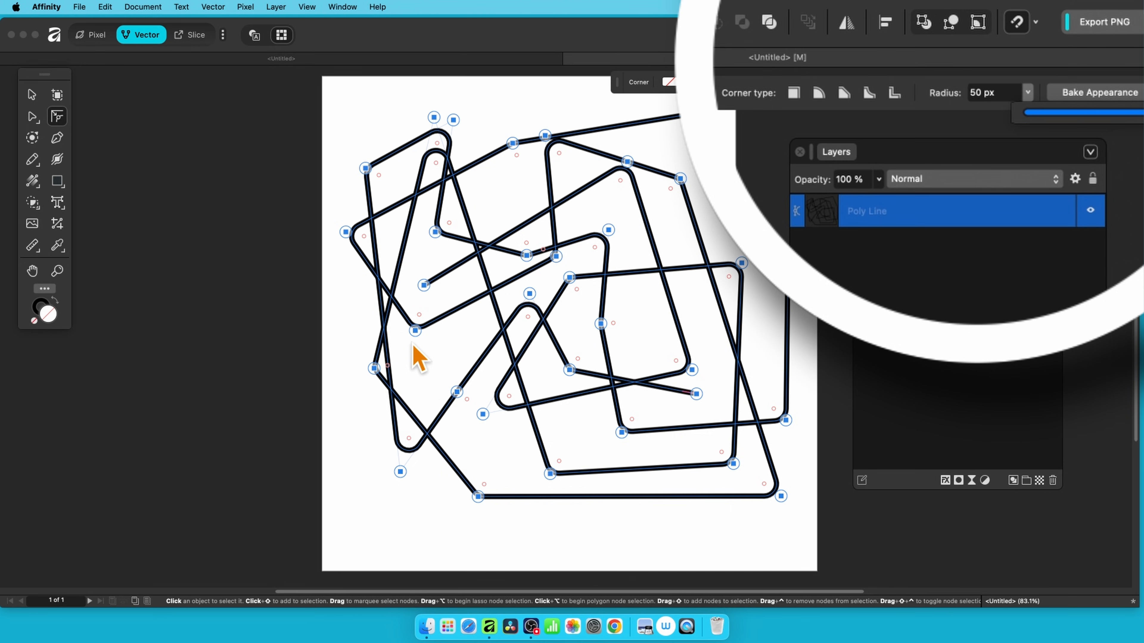
Set the corner radius of all the poly line's nodes to 400 px.
{"action": "left_click", "coordinate": [999, 90]}
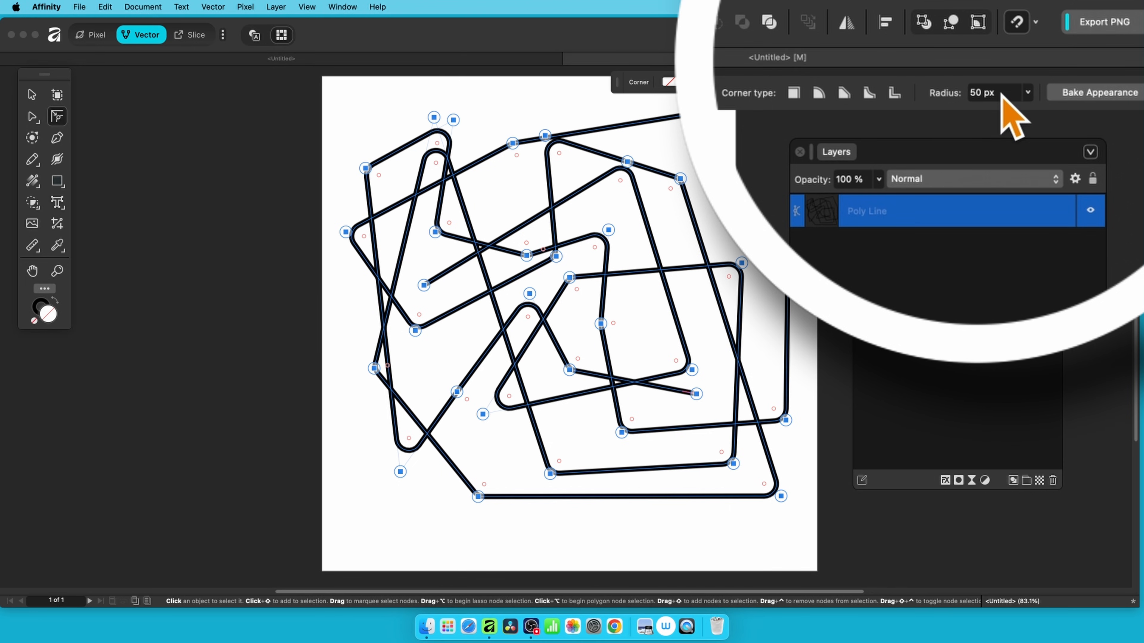
{"action": "left_click_drag", "start_coordinate": [1001, 93], "coordinate": [934, 82]}
{"action": "type", "text": "4"}
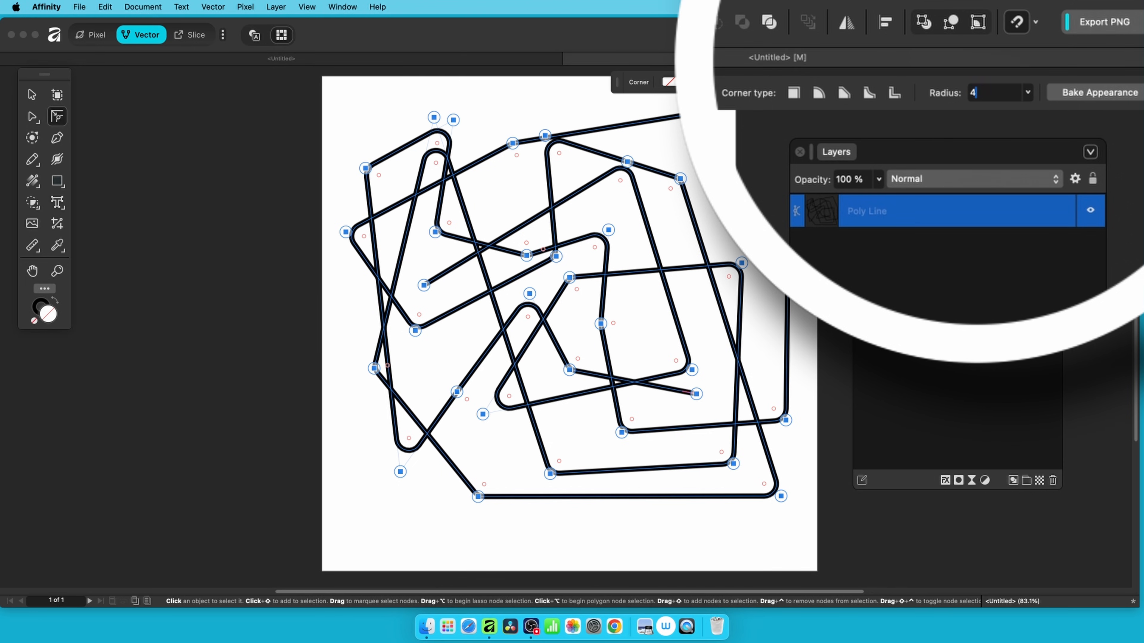
{"action": "type", "text": "00"}
{"action": "key", "text": "Return"}
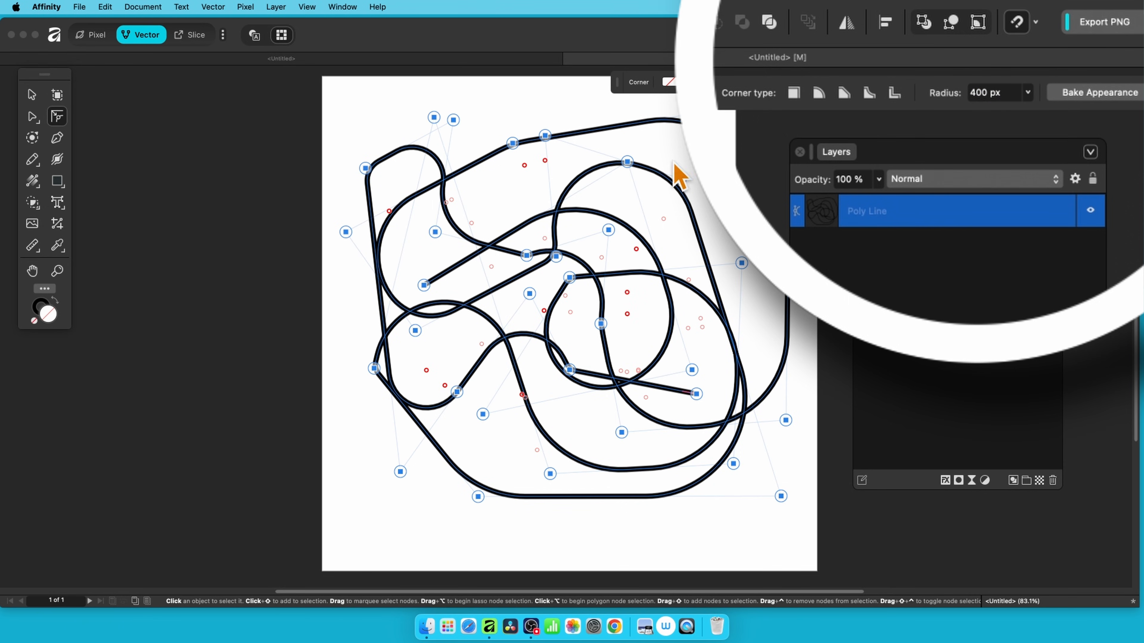
Check whether the context toolbar is set to show in the display options.
{"action": "left_click", "coordinate": [308, 7]}
{"action": "mouse_move", "coordinate": [367, 281]}
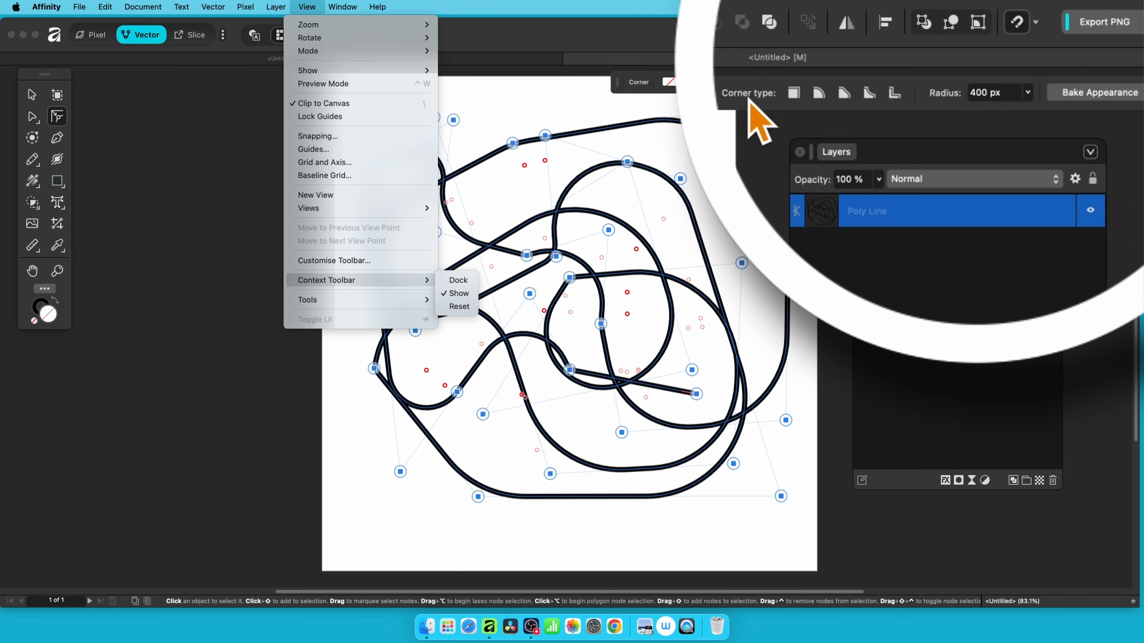
{"action": "left_click", "coordinate": [767, 101]}
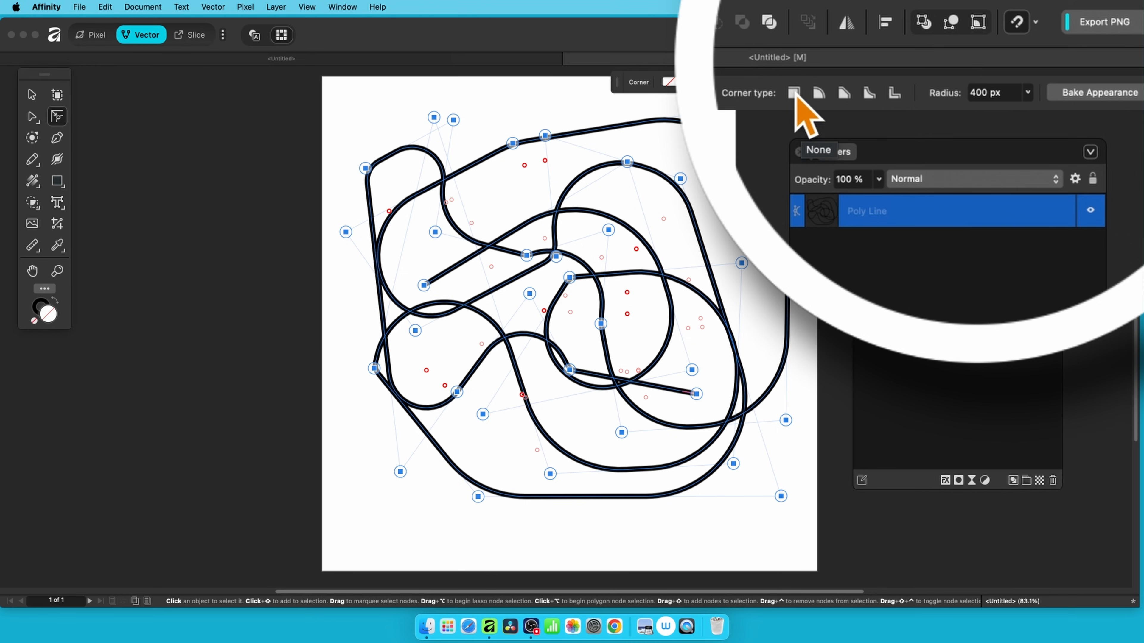
Try the none, rounded, straight, concave and cutout corner types on all the poly line's nodes.
{"action": "left_click", "coordinate": [793, 93]}
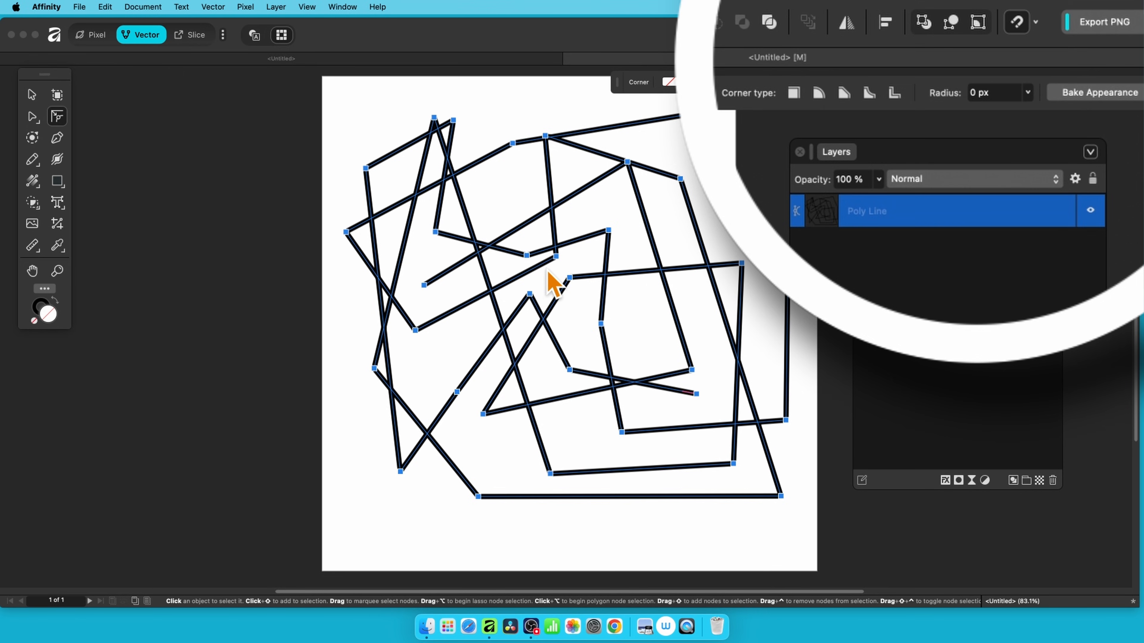
{"action": "left_click", "coordinate": [819, 93]}
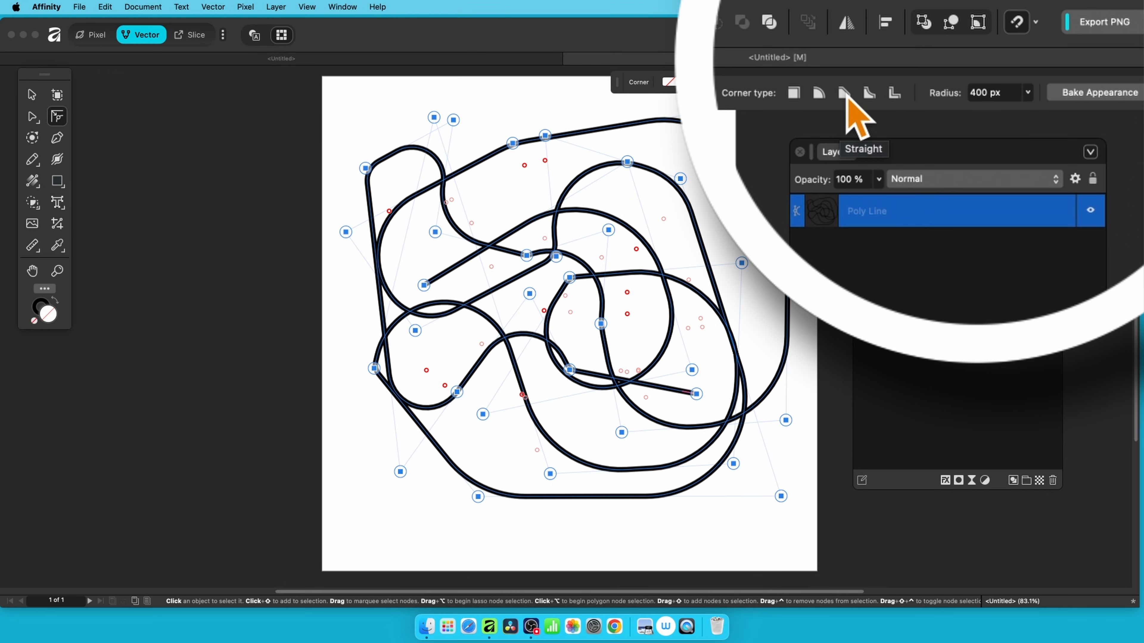
{"action": "left_click", "coordinate": [845, 95]}
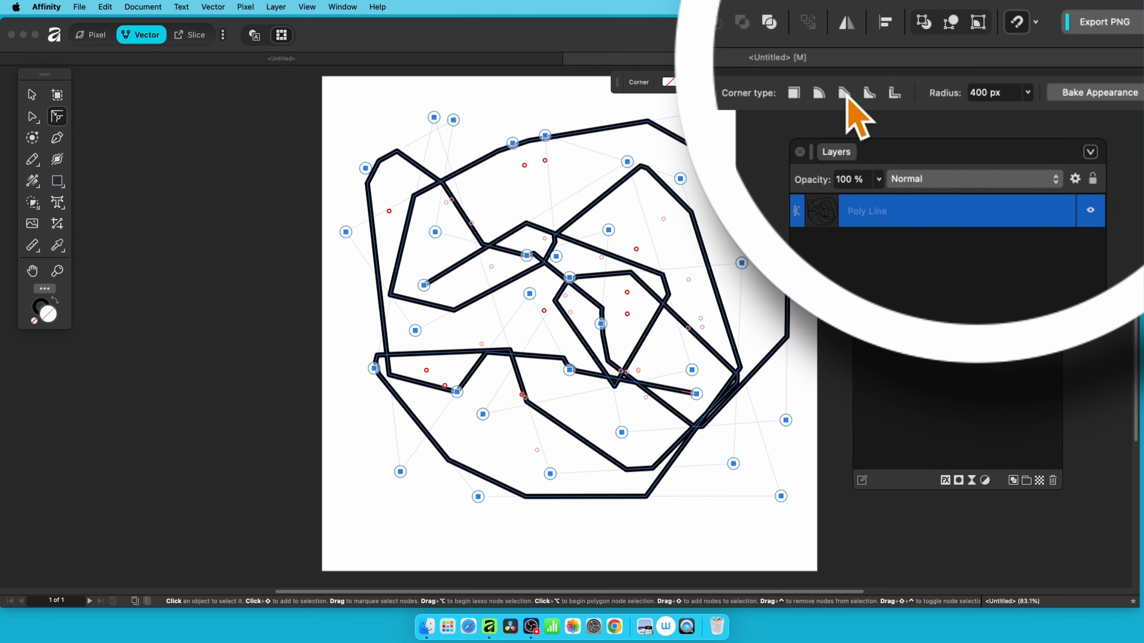
{"action": "left_click", "coordinate": [869, 94]}
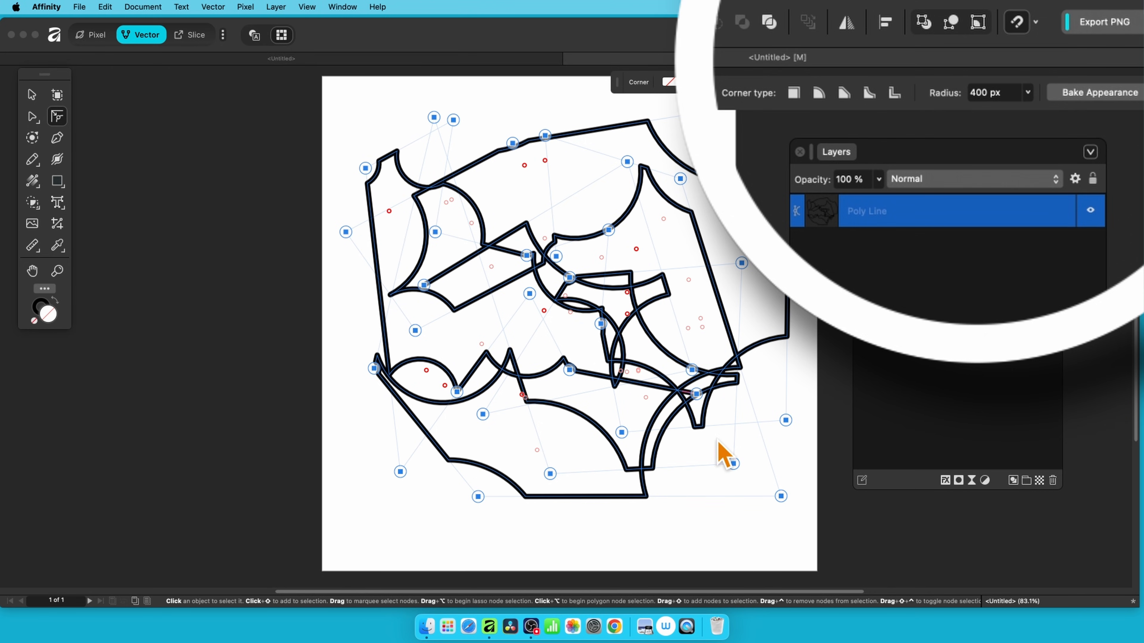
{"action": "left_click", "coordinate": [894, 94]}
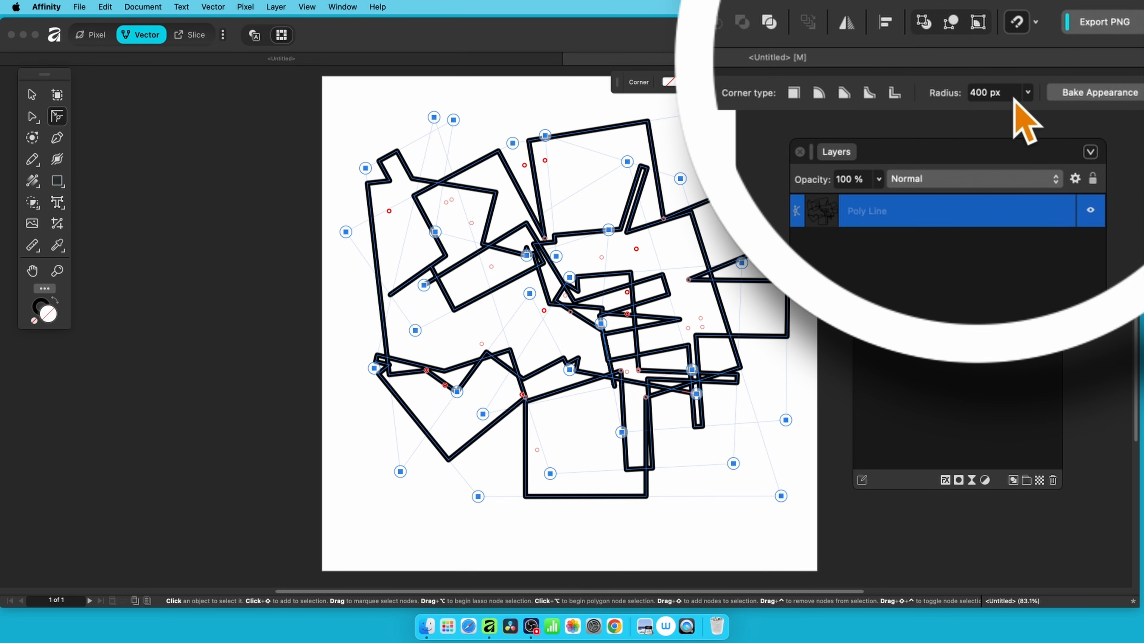
Set the corner radius to 600 px and change the poly line's corner type to rounded.
{"action": "left_click", "coordinate": [979, 92]}
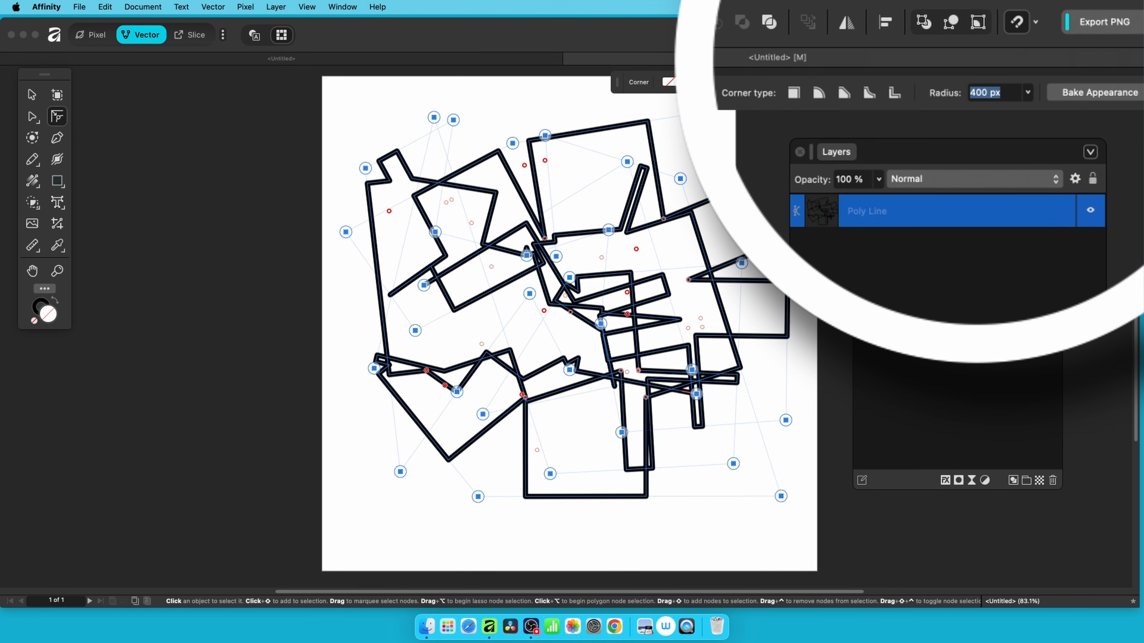
{"action": "key", "text": "Return"}
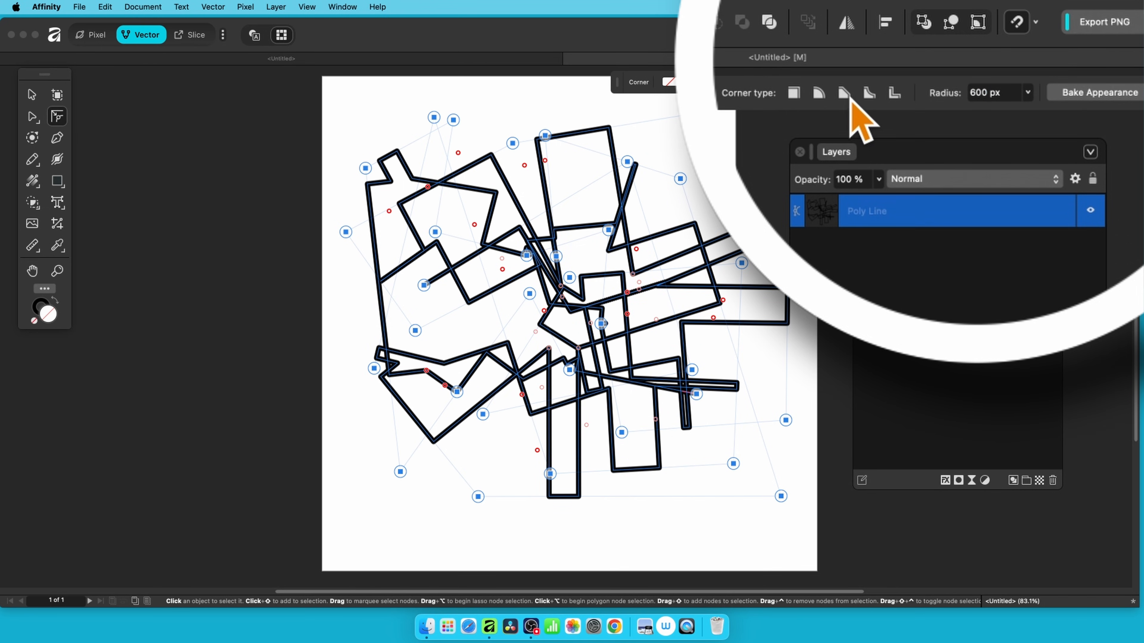
{"action": "left_click", "coordinate": [818, 92]}
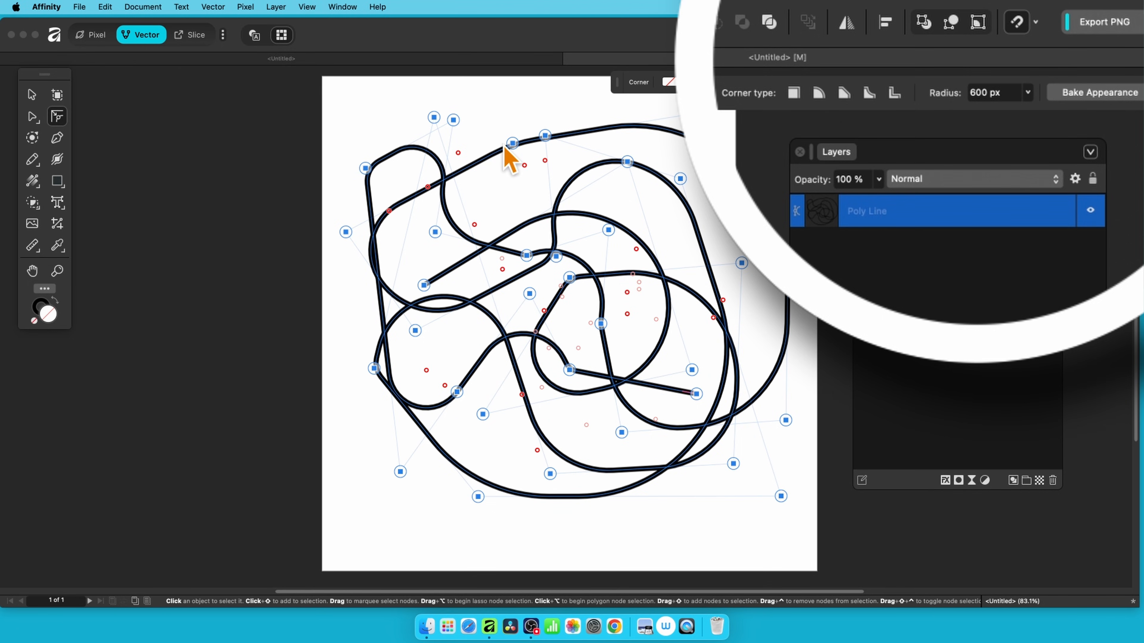
Bake the corner appearance into the poly line and undo the changes back to its original sharp corners.
{"action": "left_click", "coordinate": [1089, 93]}
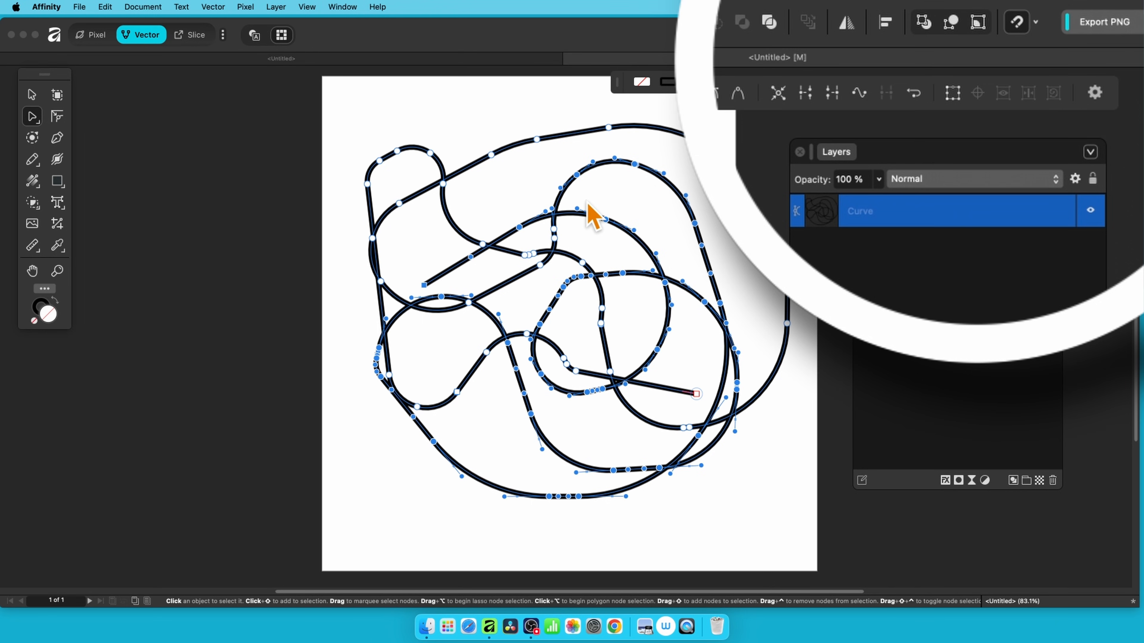
{"action": "key", "text": "super+z"}
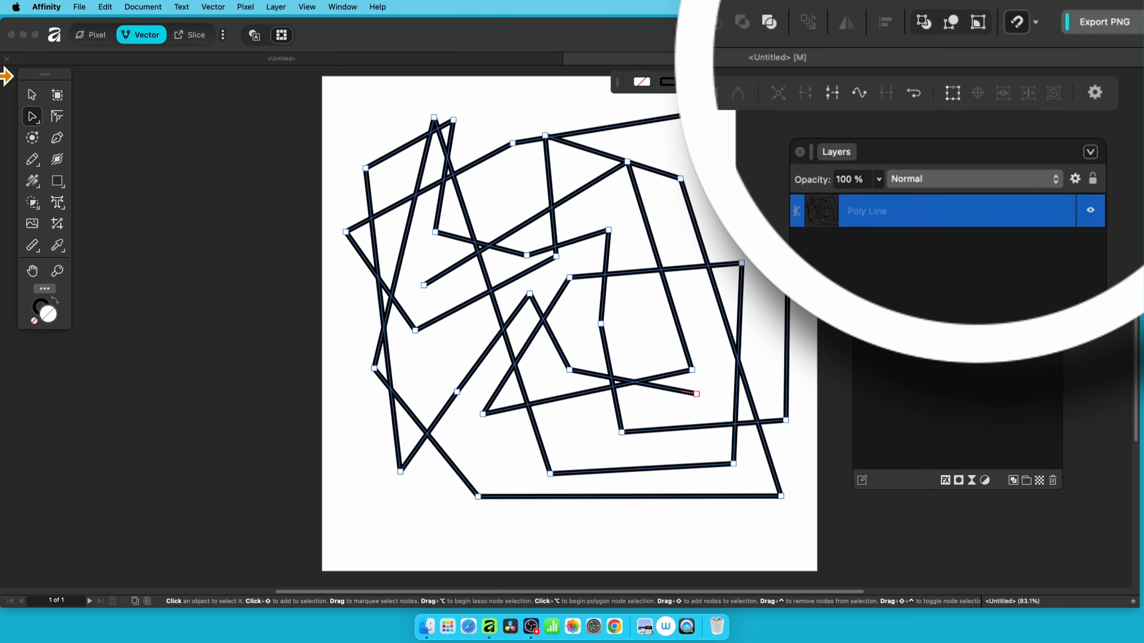
Select only the nodes in the upper-left area of the poly line and round them with a 400 px radius.
{"action": "left_click", "coordinate": [57, 116]}
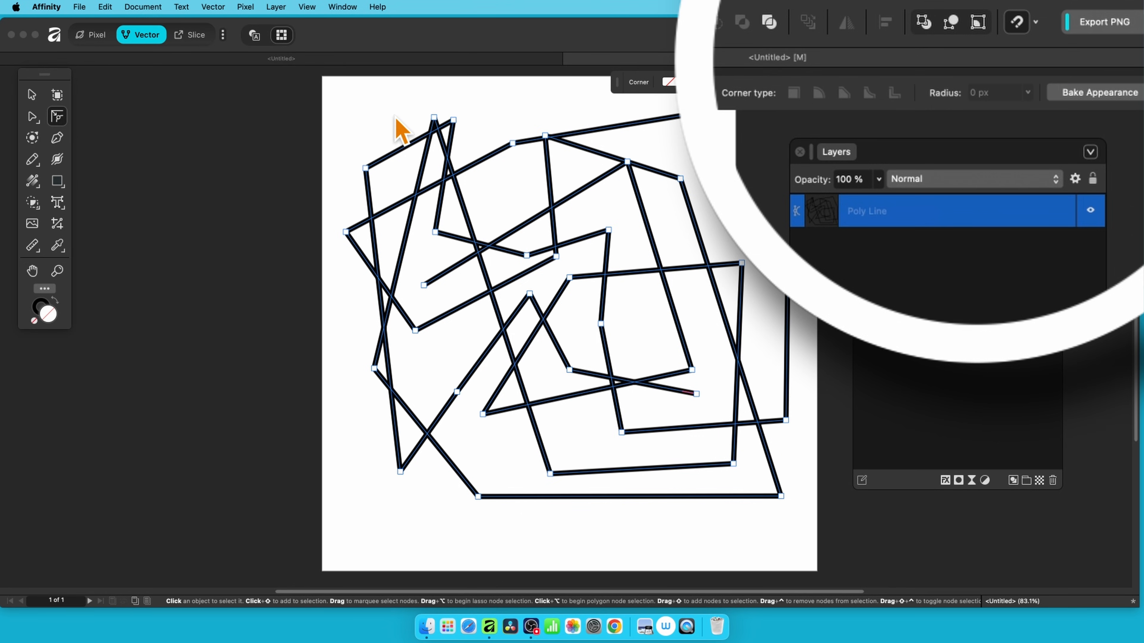
{"action": "left_click_drag", "start_coordinate": [339, 72], "coordinate": [539, 289]}
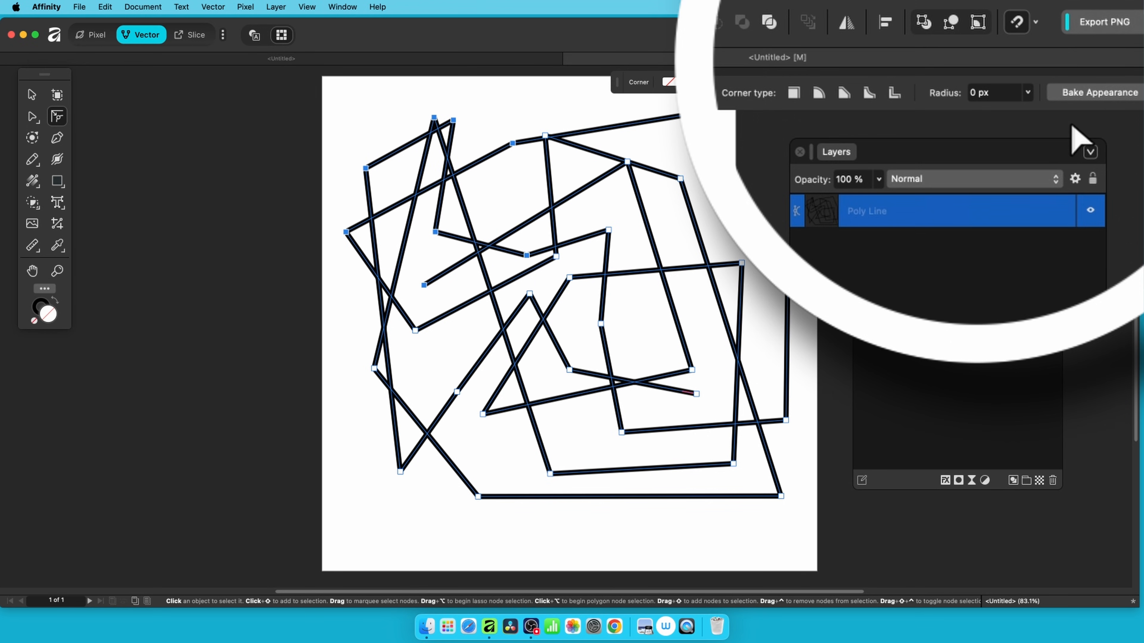
{"action": "left_click", "coordinate": [818, 94]}
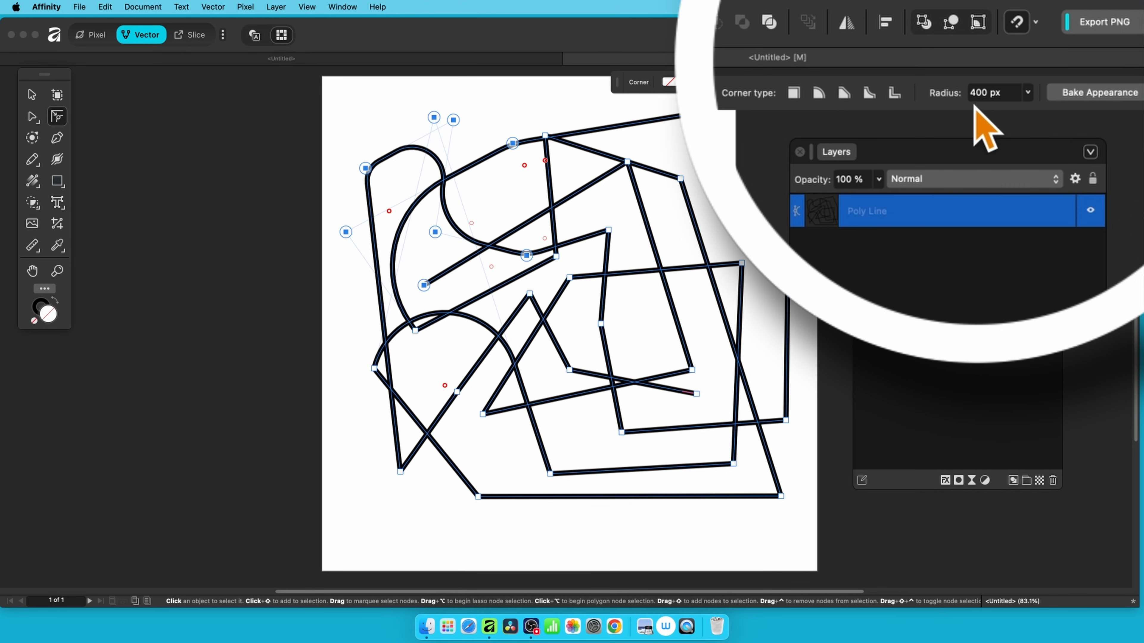
{"action": "left_click", "coordinate": [1027, 93]}
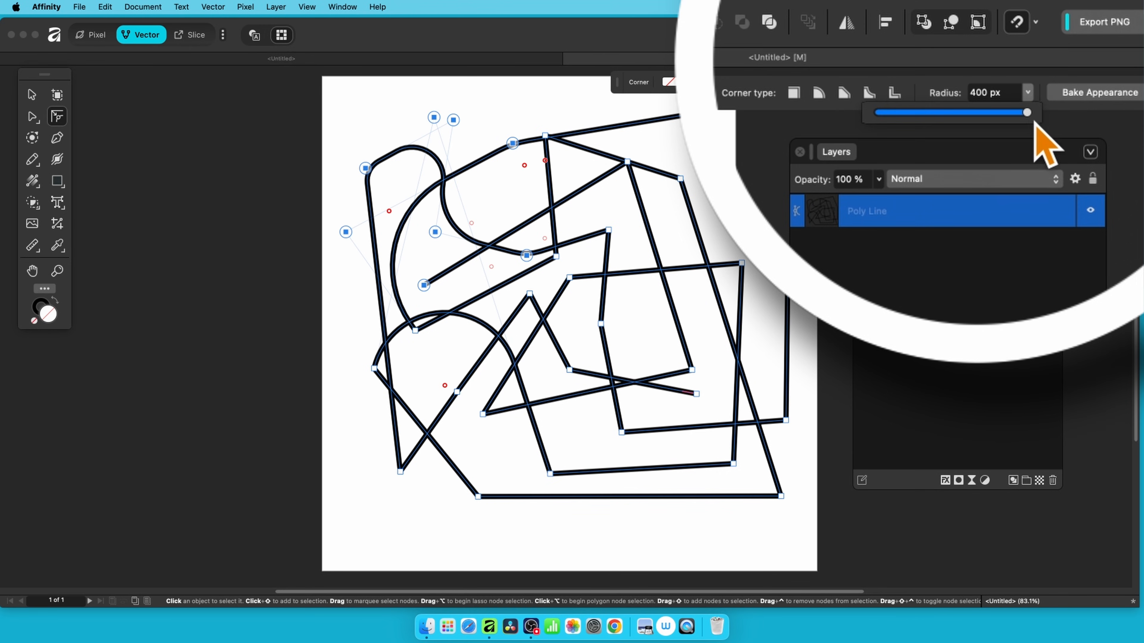
{"action": "mouse_move", "coordinate": [1031, 112]}
{"action": "left_mouse_down"}
{"action": "mouse_move", "coordinate": [997, 115]}
{"action": "mouse_move", "coordinate": [1049, 118]}
{"action": "left_mouse_up"}
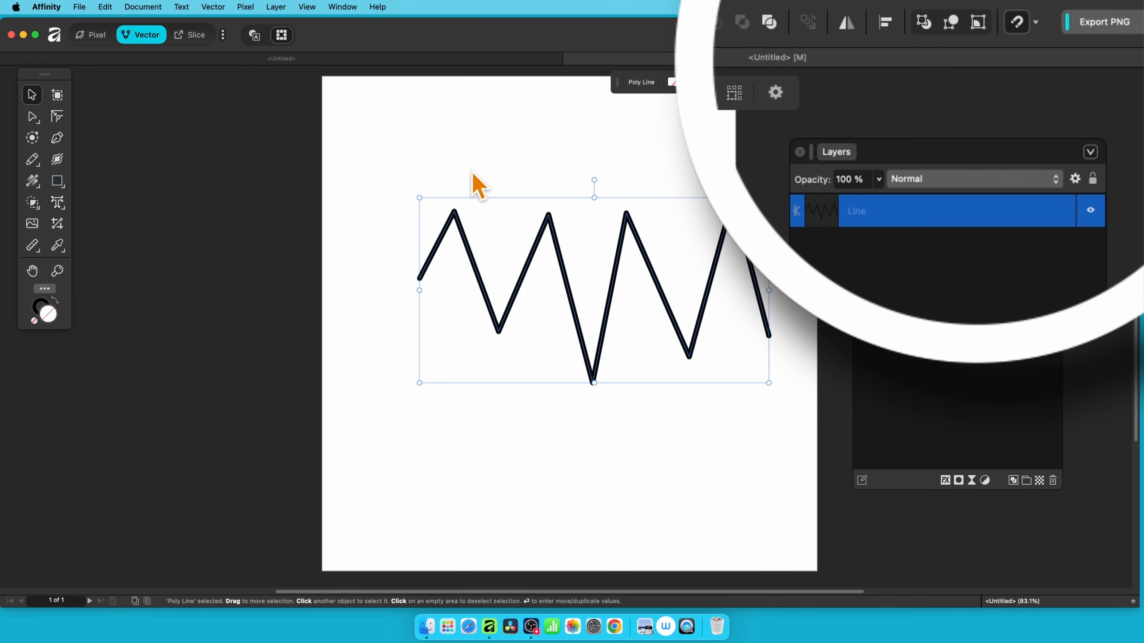
Select all nodes of the zigzag line with the Corner tool and round them together to about 115.5 px.
{"action": "left_click", "coordinate": [55, 118]}
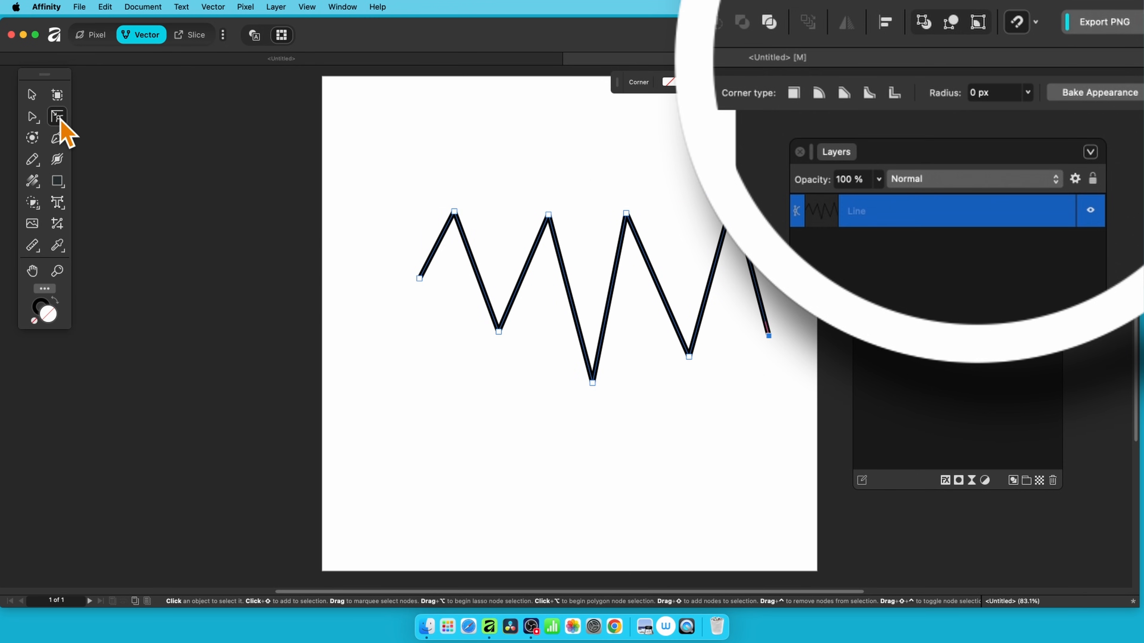
{"action": "left_click_drag", "start_coordinate": [364, 167], "coordinate": [813, 401]}
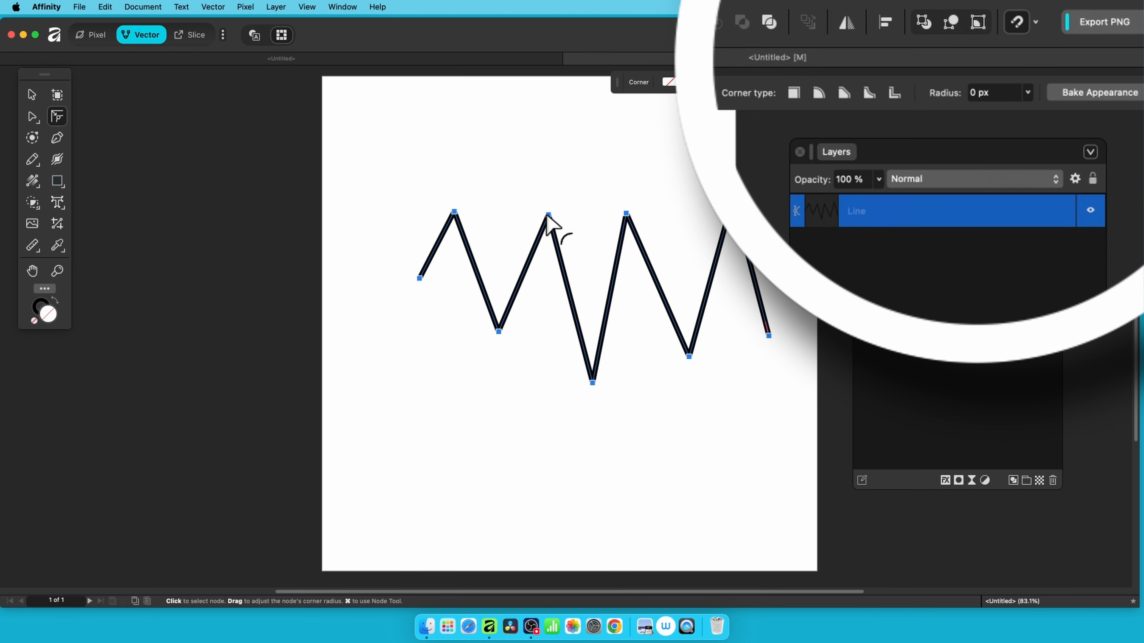
{"action": "left_click_drag", "start_coordinate": [548, 216], "coordinate": [565, 304]}
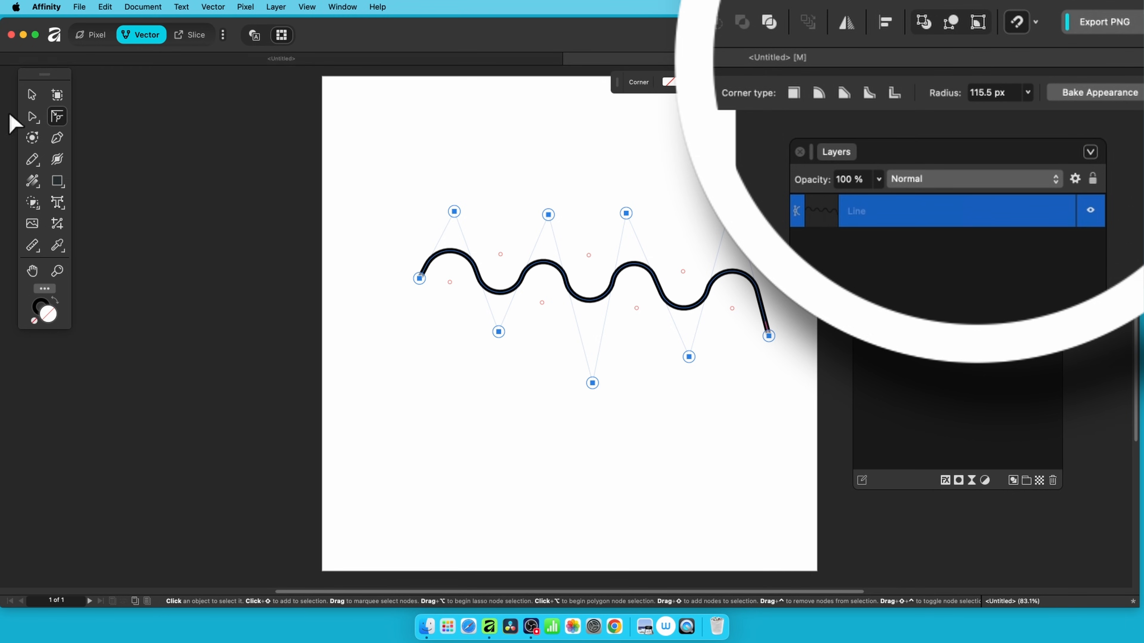
Bake the rounded corner appearance into the zigzag line.
{"action": "left_click", "coordinate": [33, 100]}
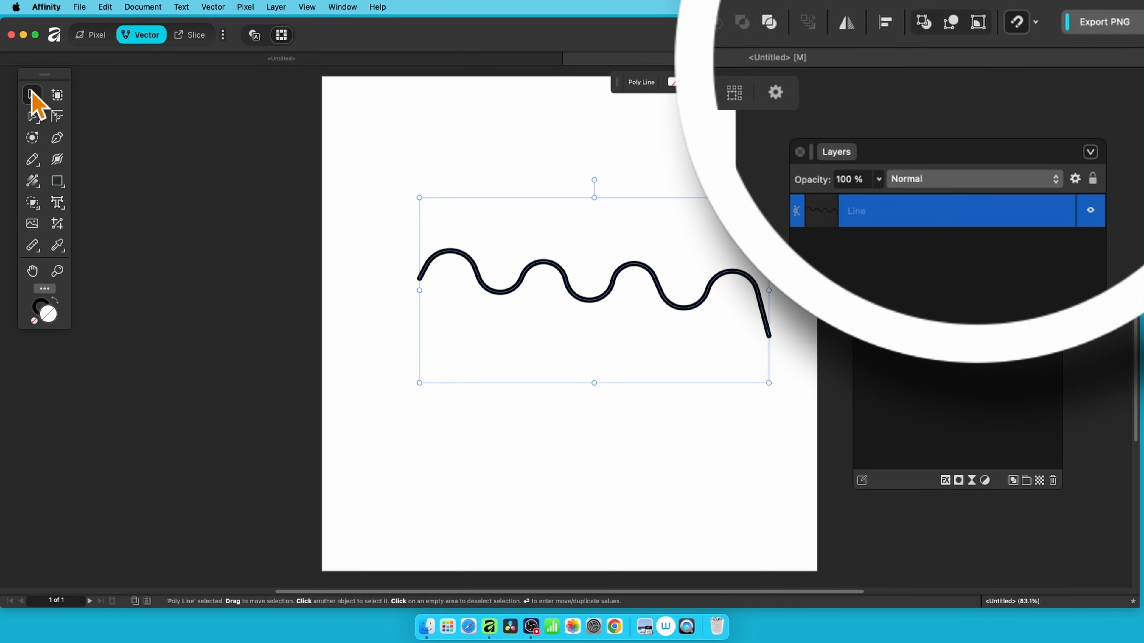
{"action": "left_click", "coordinate": [58, 117]}
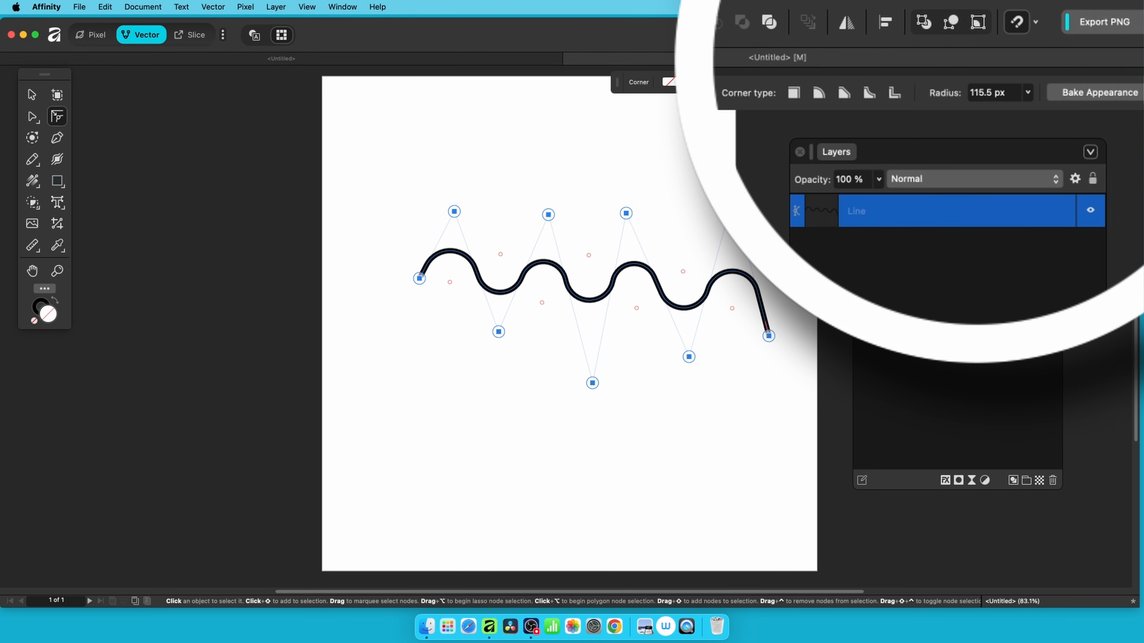
{"action": "left_click", "coordinate": [1104, 93]}
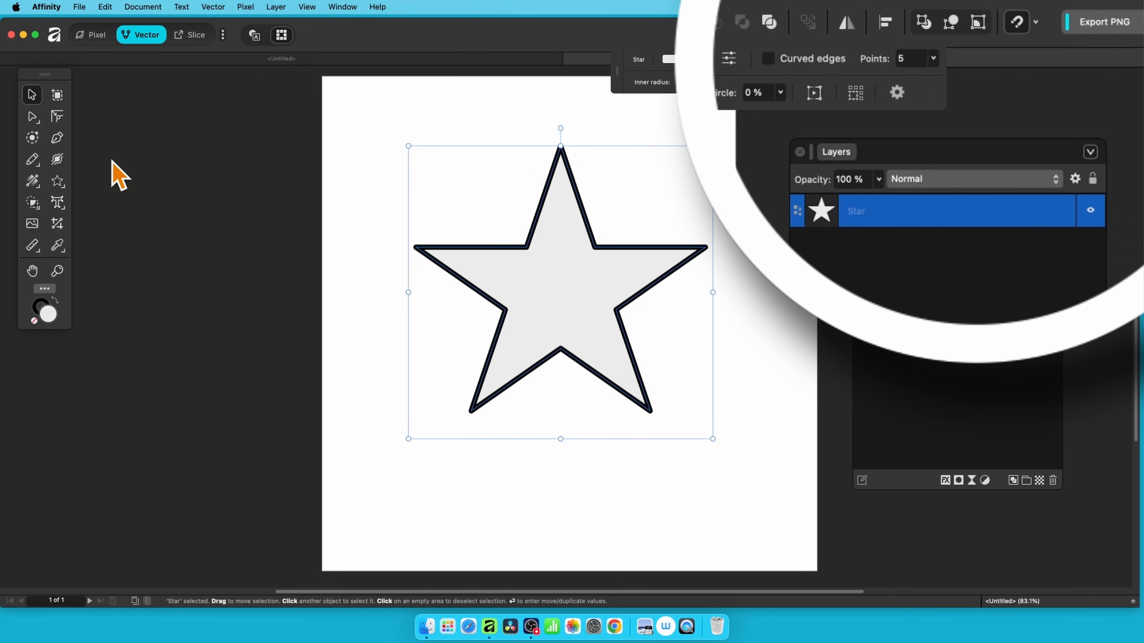
Select all the star's nodes with the Corner tool and round them to a radius of about 49.2 px.
{"action": "left_click", "coordinate": [57, 117]}
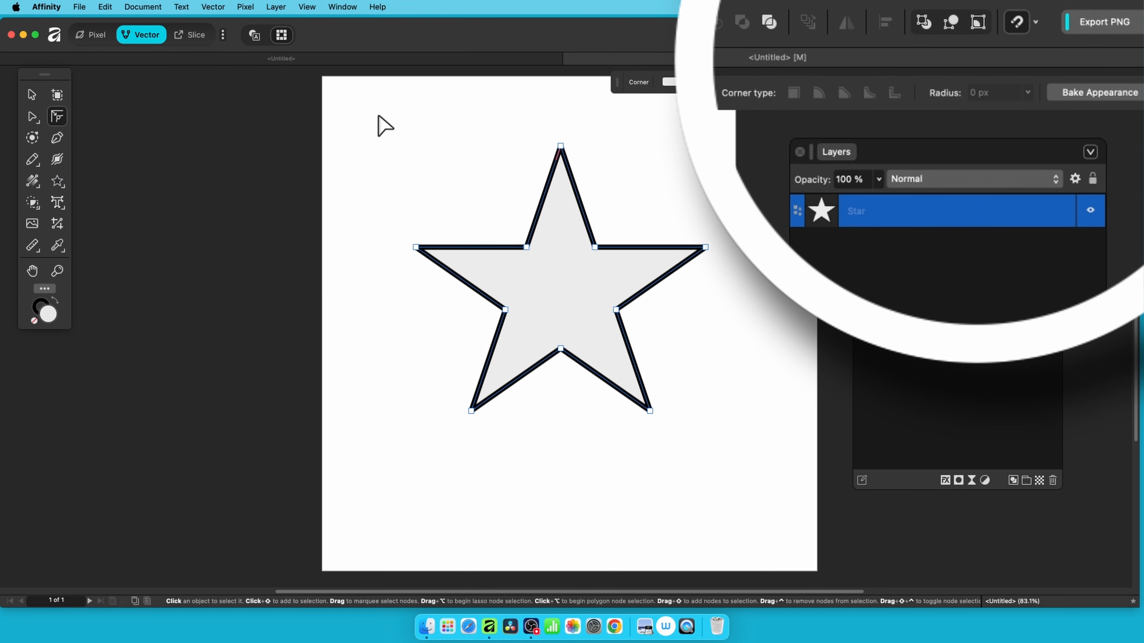
{"action": "left_click_drag", "start_coordinate": [368, 112], "coordinate": [798, 494]}
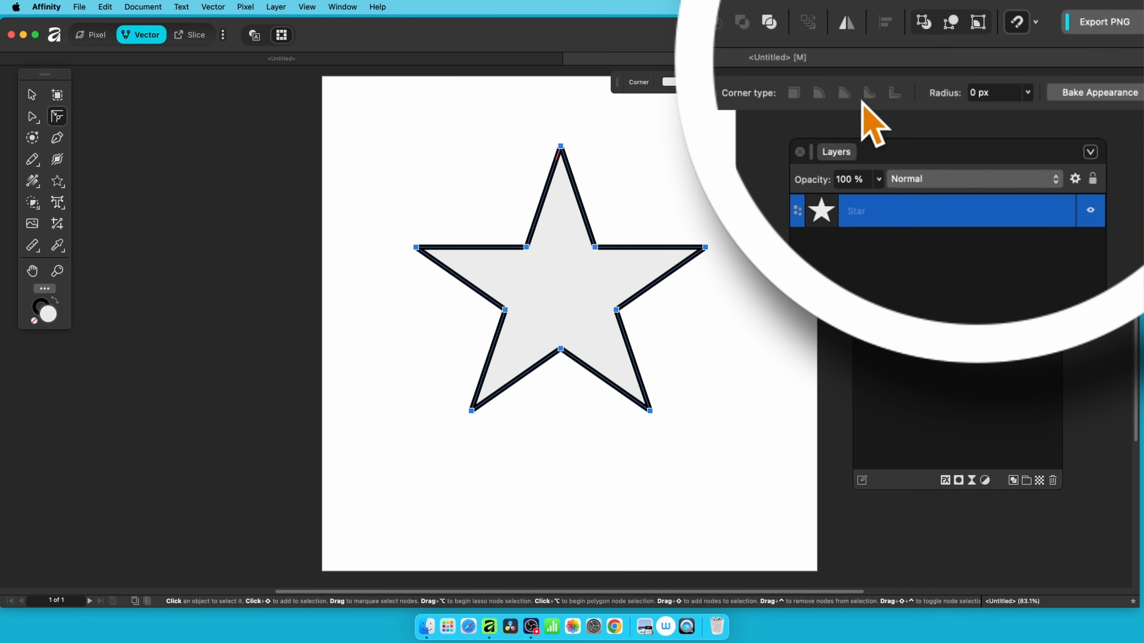
{"action": "left_click_drag", "start_coordinate": [1029, 91], "coordinate": [1143, 119]}
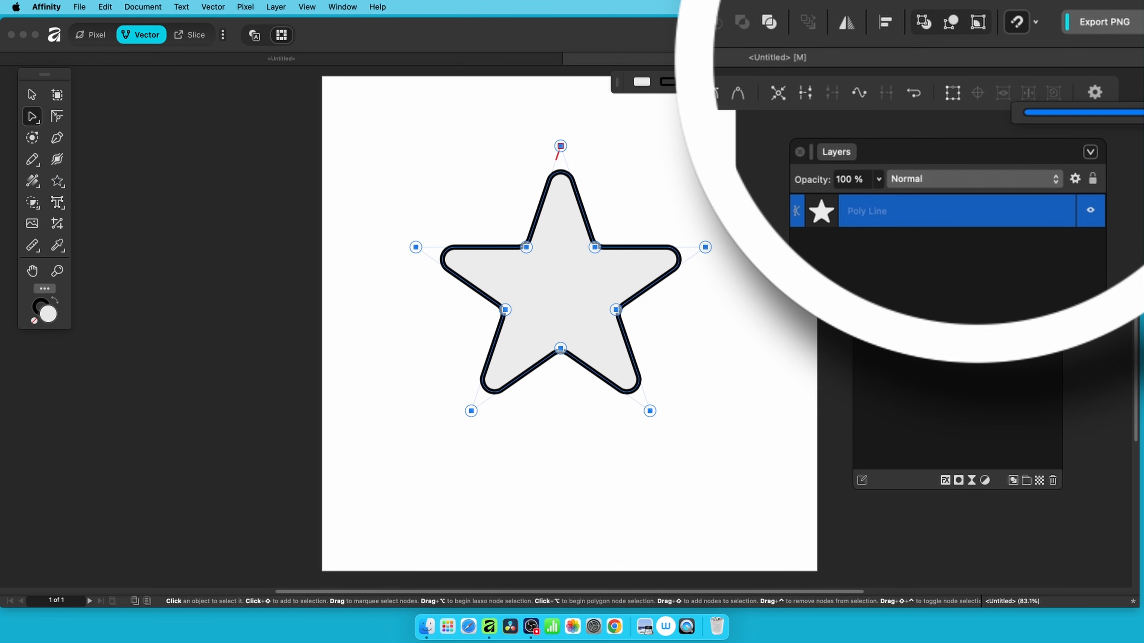
Set the corner radius of all the star's nodes to 400 px with the Corner tool.
{"action": "left_click", "coordinate": [63, 116]}
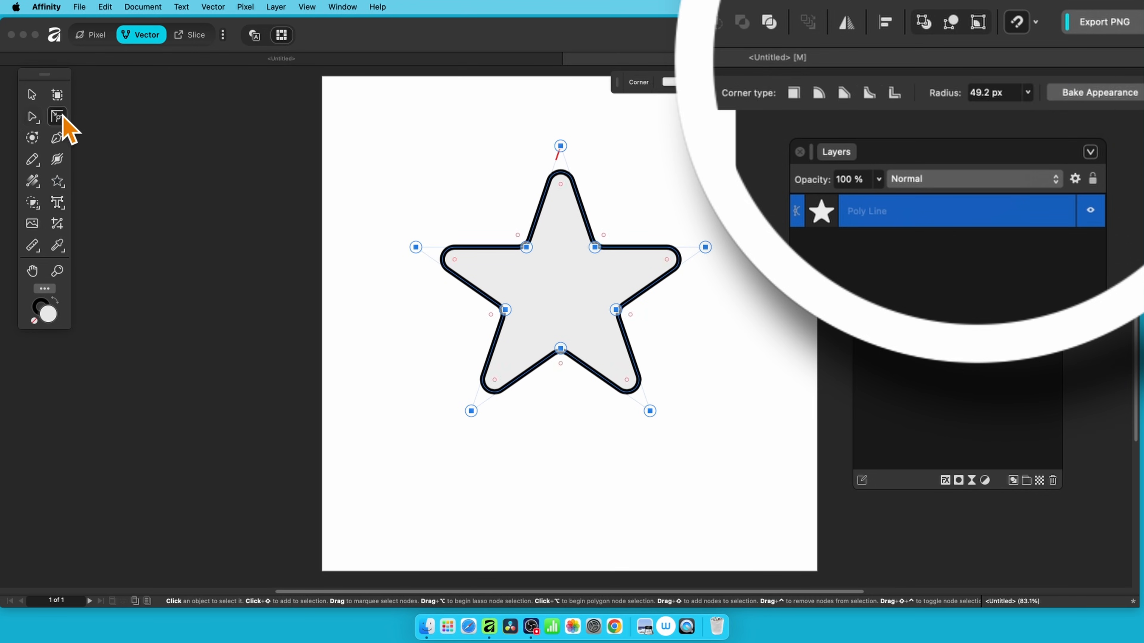
{"action": "left_click", "coordinate": [1010, 92]}
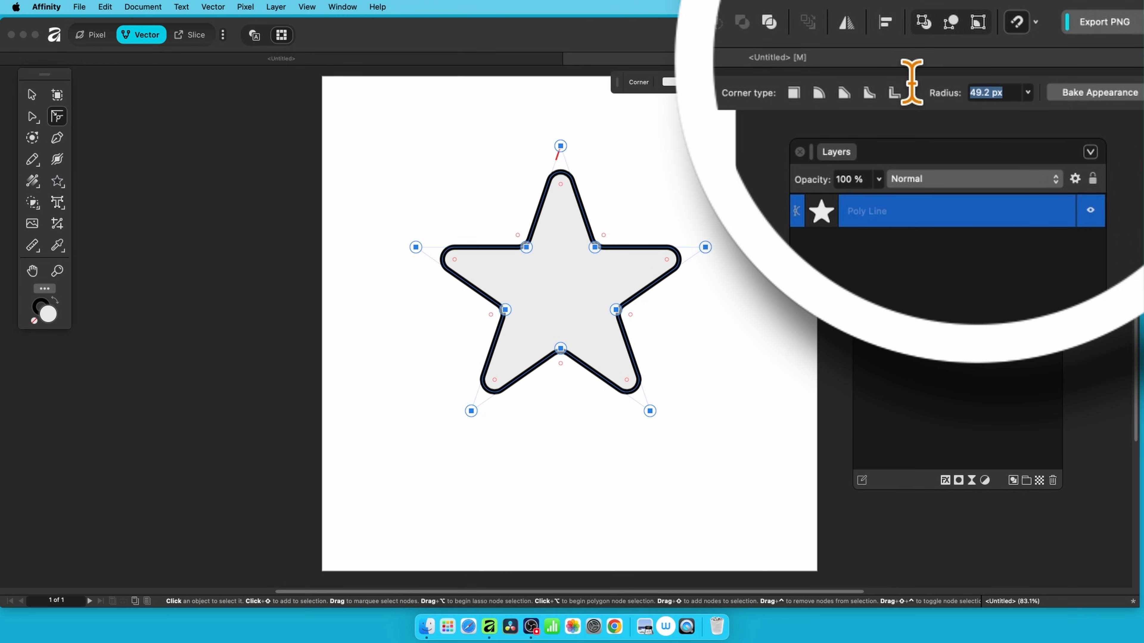
{"action": "type", "text": "400"}
{"action": "key", "text": "Return"}
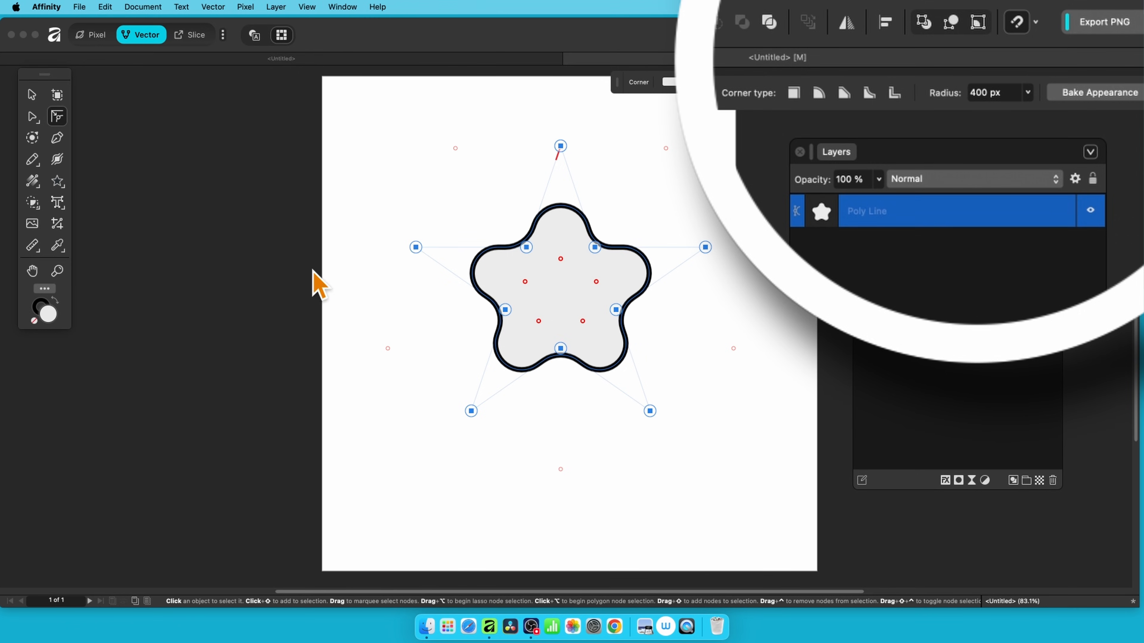
Reduce the rounding of all the star's corners together to a radius of about 48.3 px.
{"action": "left_click_drag", "start_coordinate": [415, 247], "coordinate": [424, 248]}
{"action": "left_click_drag", "start_coordinate": [474, 266], "coordinate": [449, 268]}
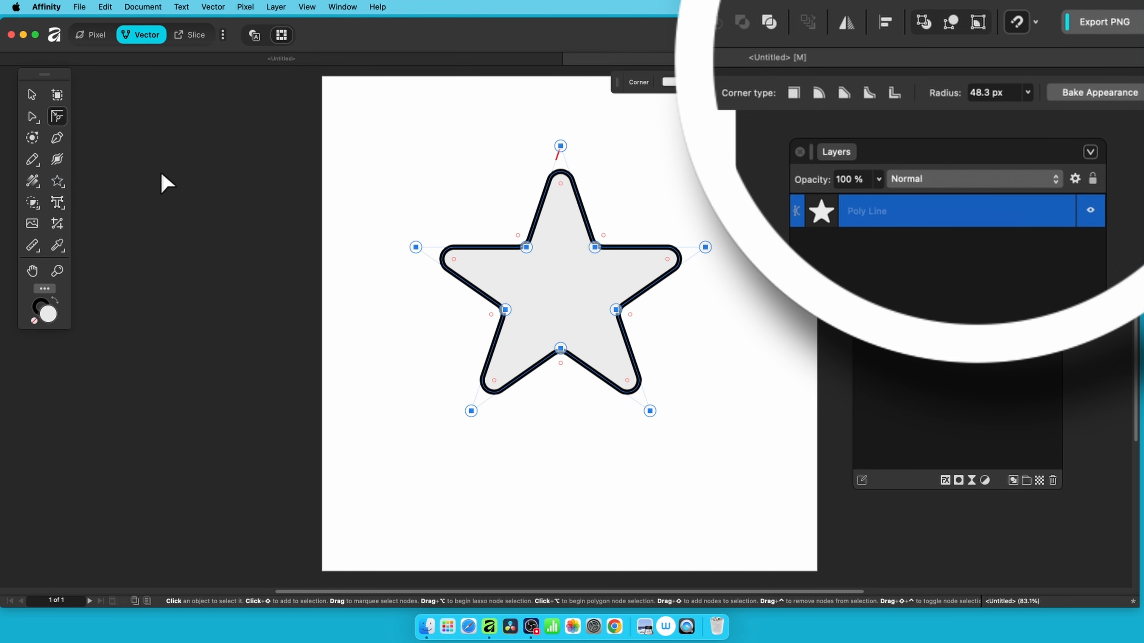
{"action": "left_click", "coordinate": [57, 181]}
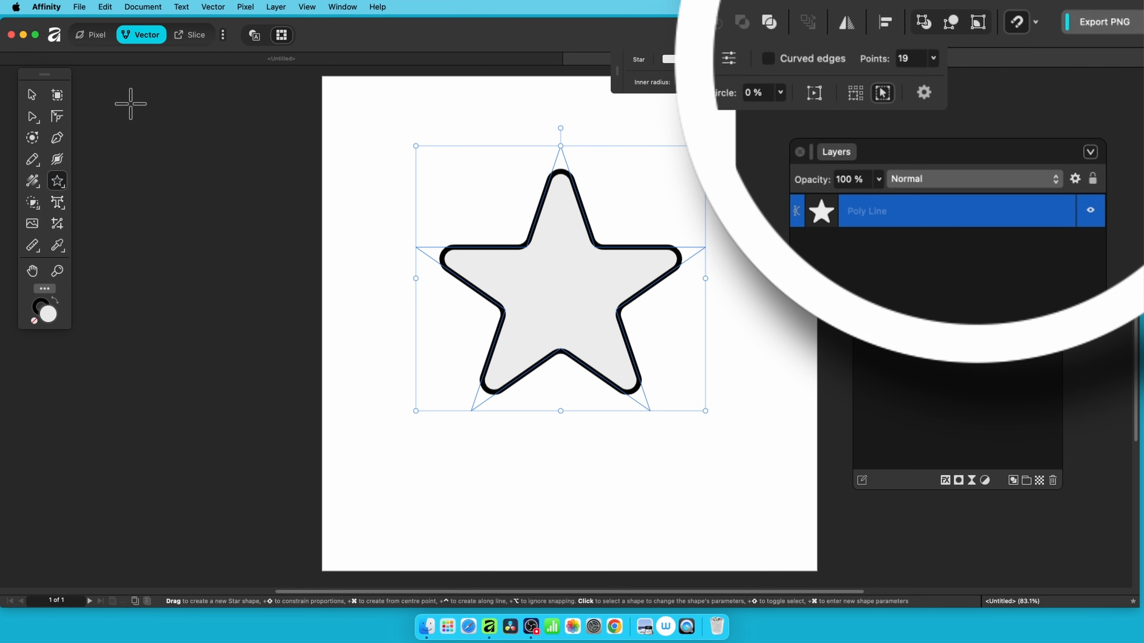
Try the straight and concave corner types on all the star's nodes with the Corner tool.
{"action": "left_click", "coordinate": [58, 116]}
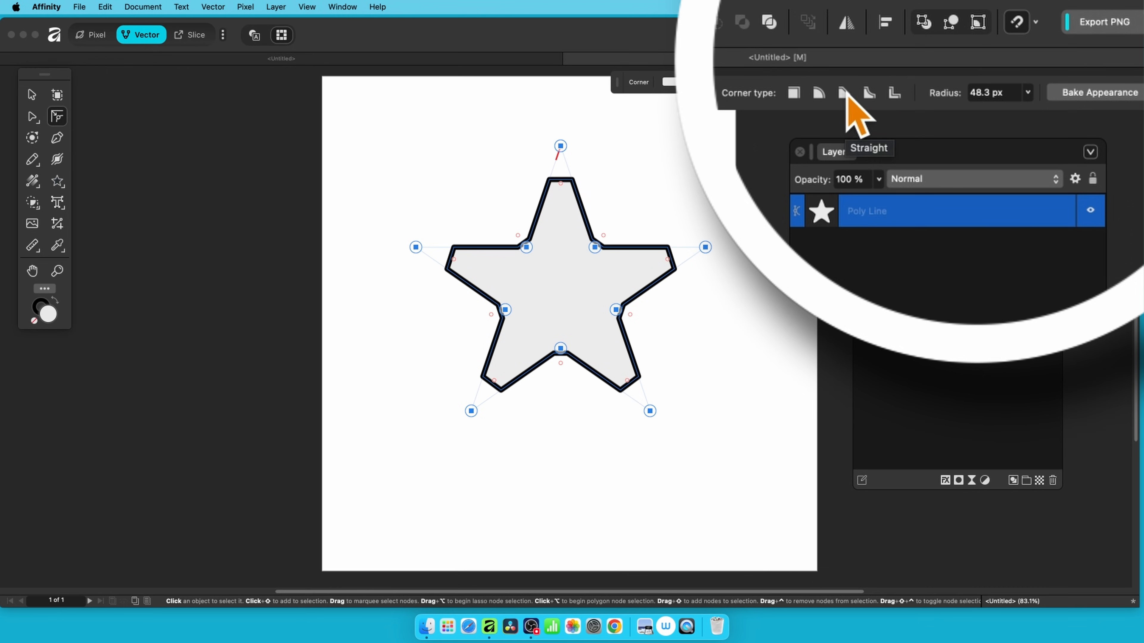
{"action": "left_click", "coordinate": [867, 95]}
{"action": "left_click", "coordinate": [869, 94]}
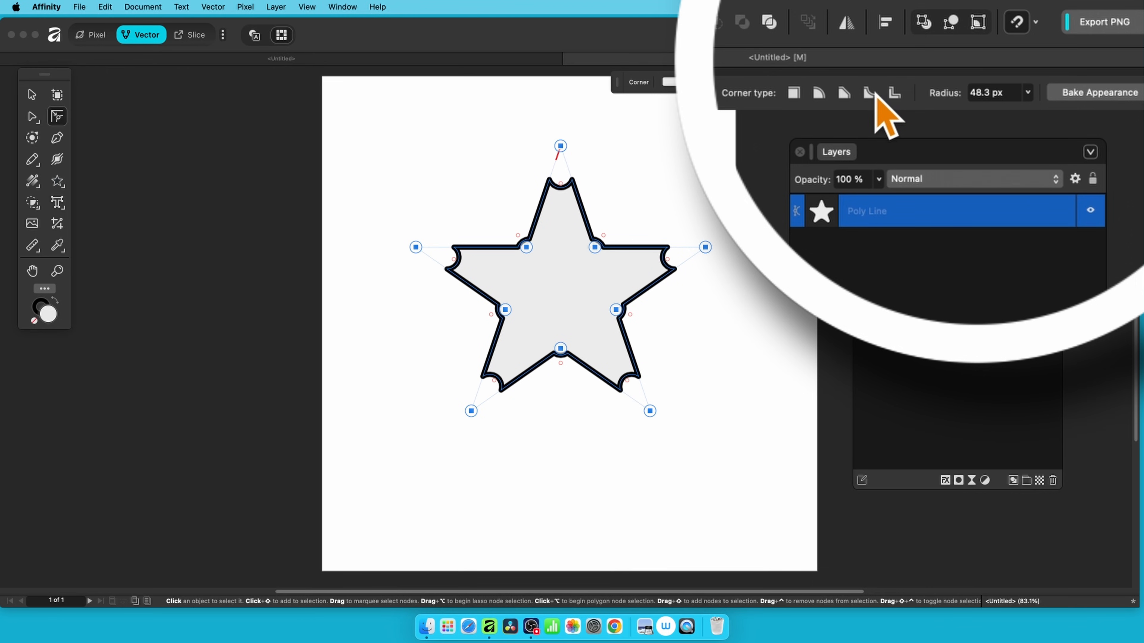
Apply the cutout corner type to all the star's nodes and bake the appearance into the curve.
{"action": "left_click", "coordinate": [895, 94]}
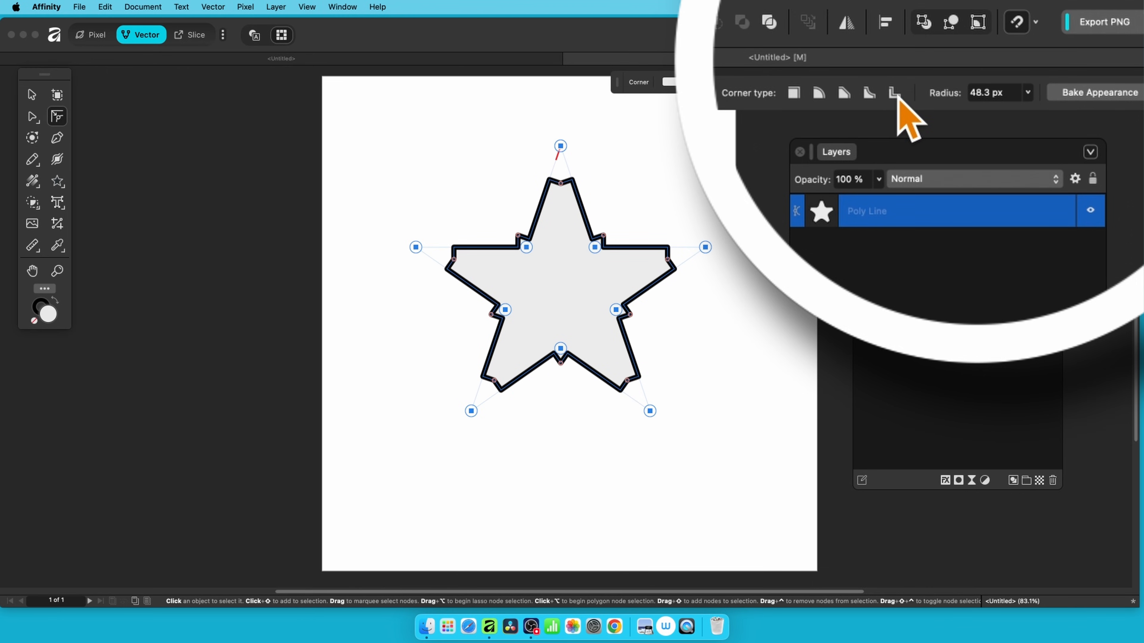
{"action": "left_click", "coordinate": [1095, 93]}
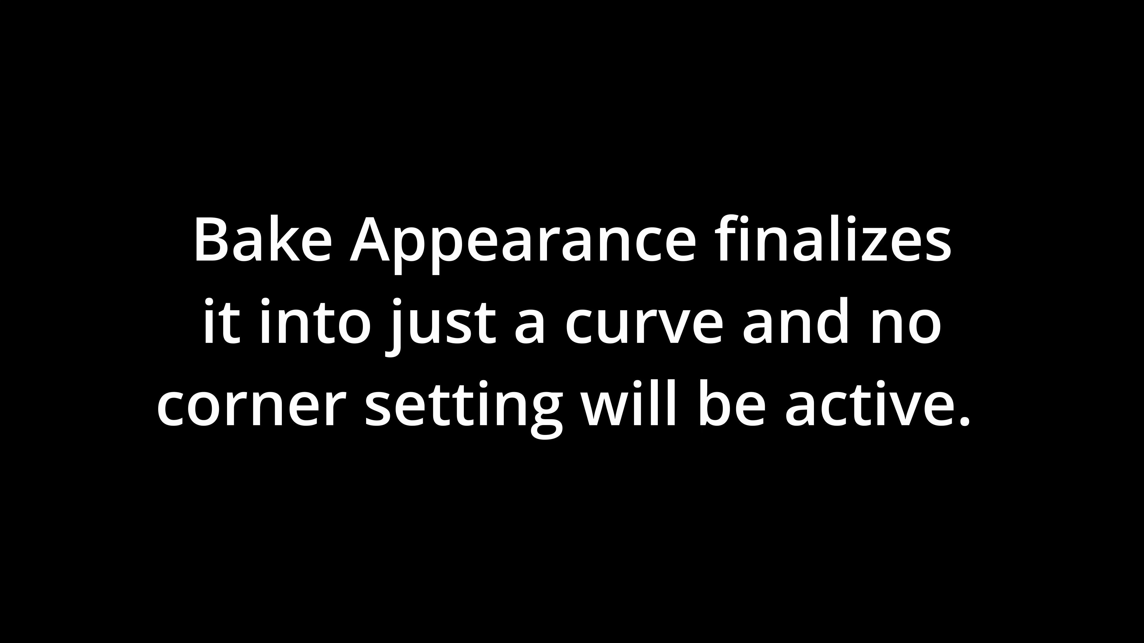